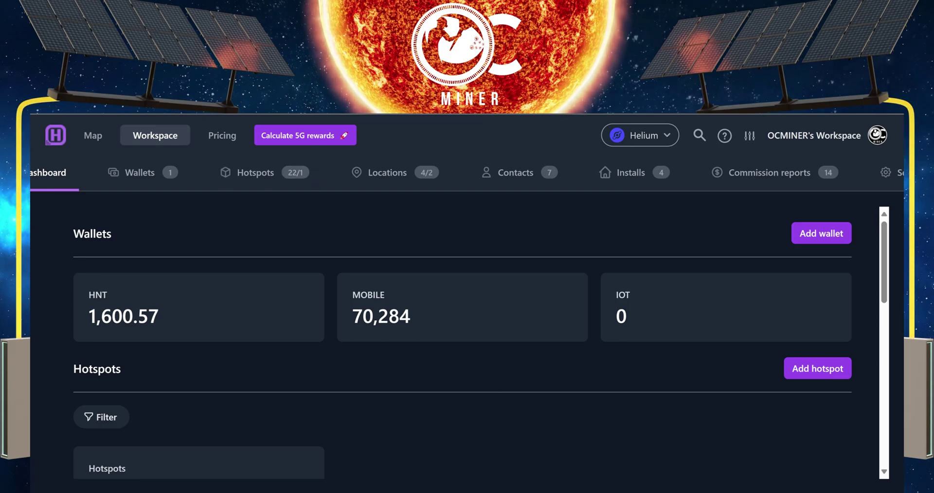
# Step: Open the pricing page and review the feature plans offered for the workspace
pyautogui.click(222, 135)
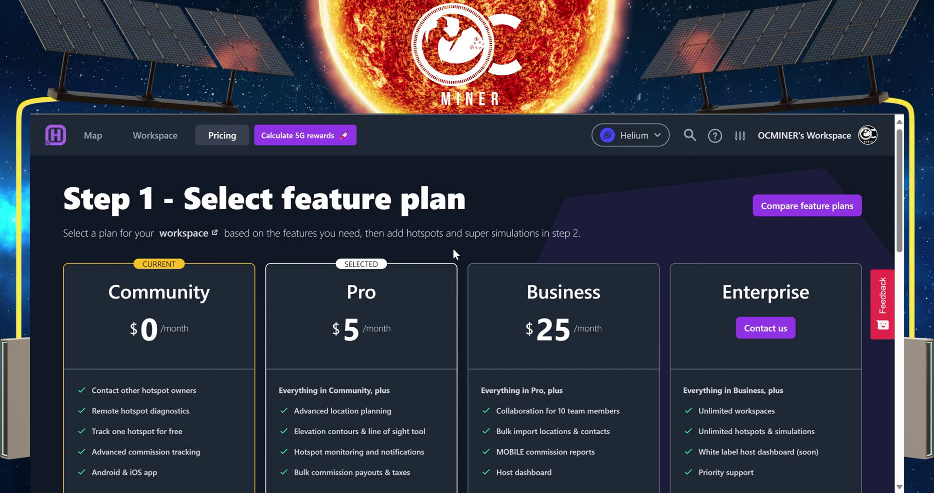
pyautogui.scroll(-9, 464, 249)
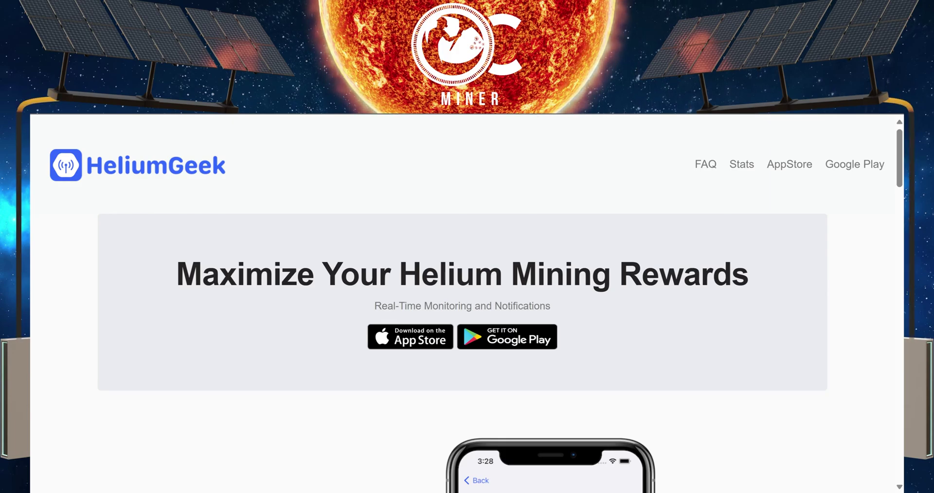
# Step: Read through the feature sections of the HeliumGeek landing page, from the vitals snapshot to the rewards widget
pyautogui.scroll(-2, 725, 289)
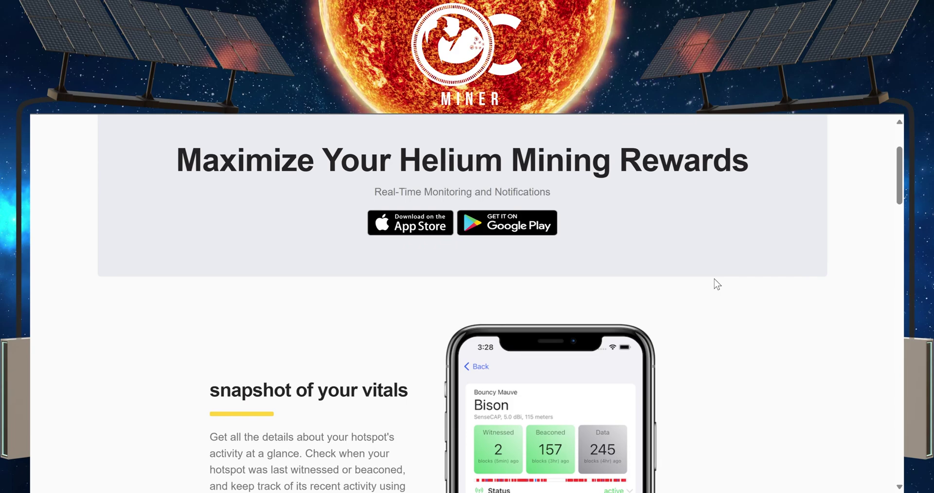
pyautogui.scroll(-3, 708, 287)
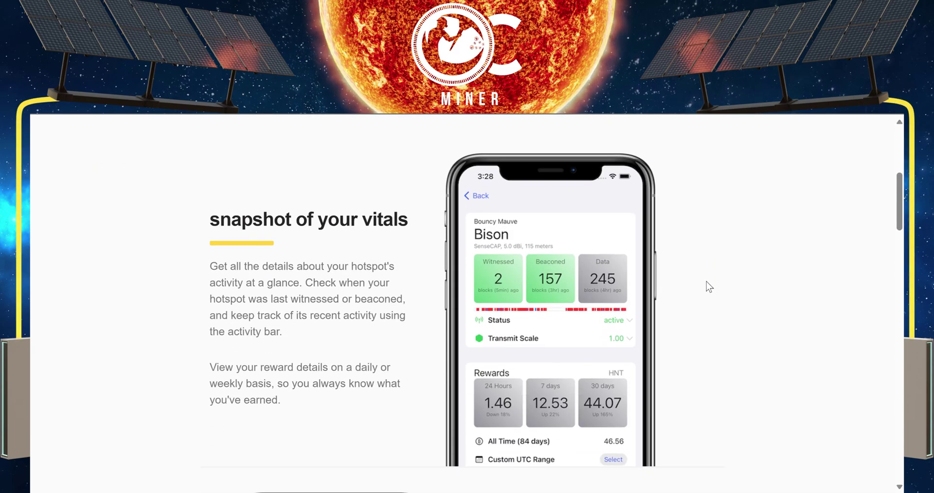
pyautogui.scroll(-5, 708, 284)
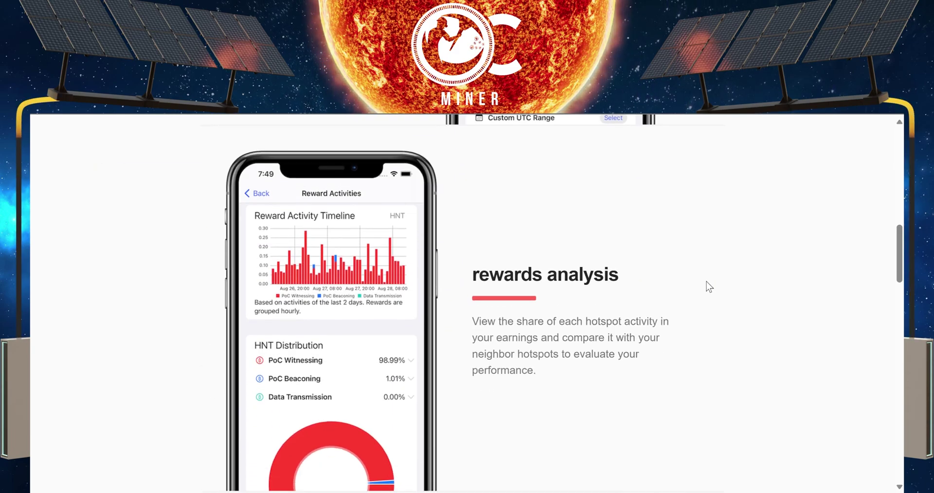
pyautogui.scroll(-5, 707, 282)
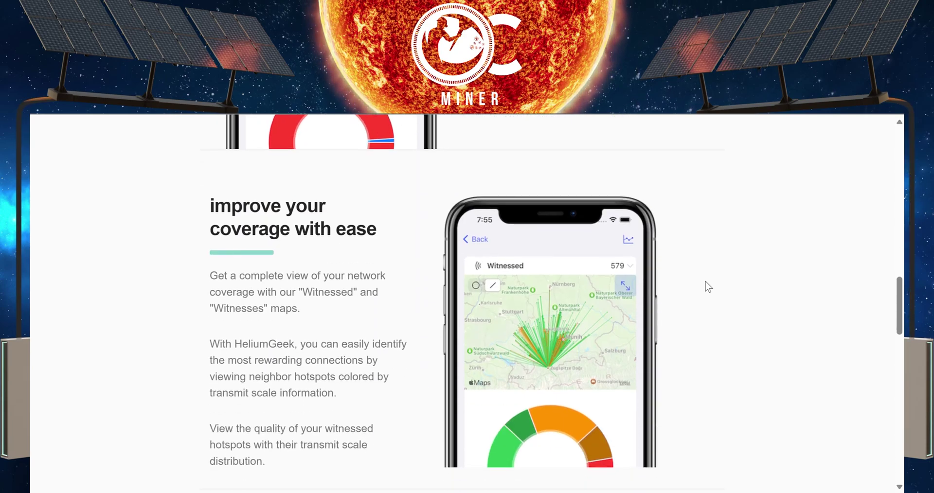
pyautogui.scroll(-5, 706, 281)
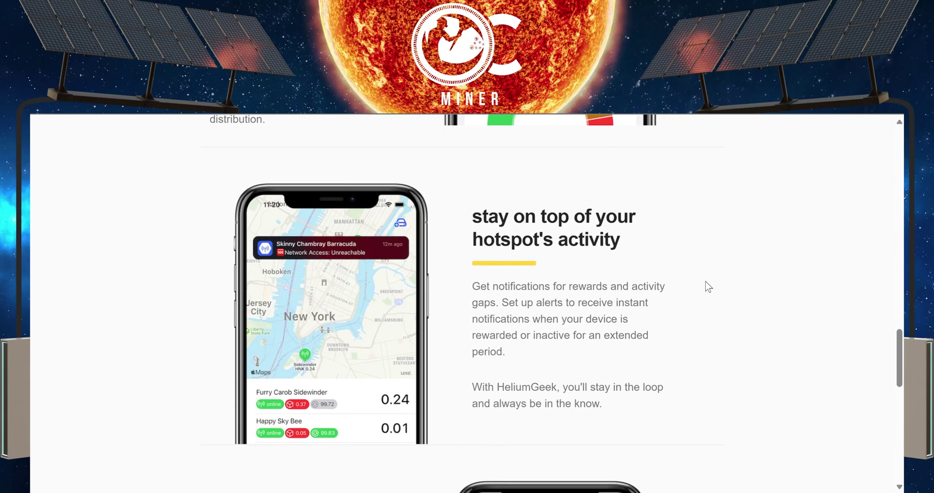
pyautogui.scroll(-5, 705, 282)
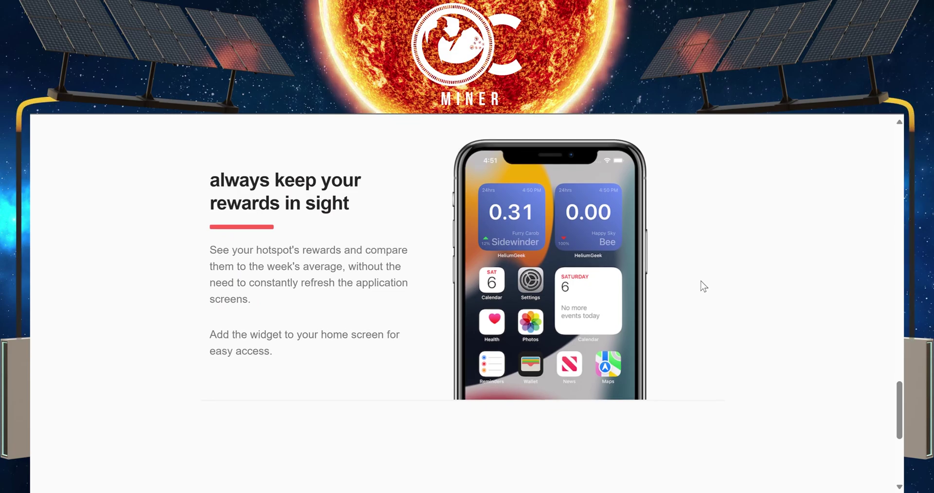
pyautogui.scroll(-3, 701, 291)
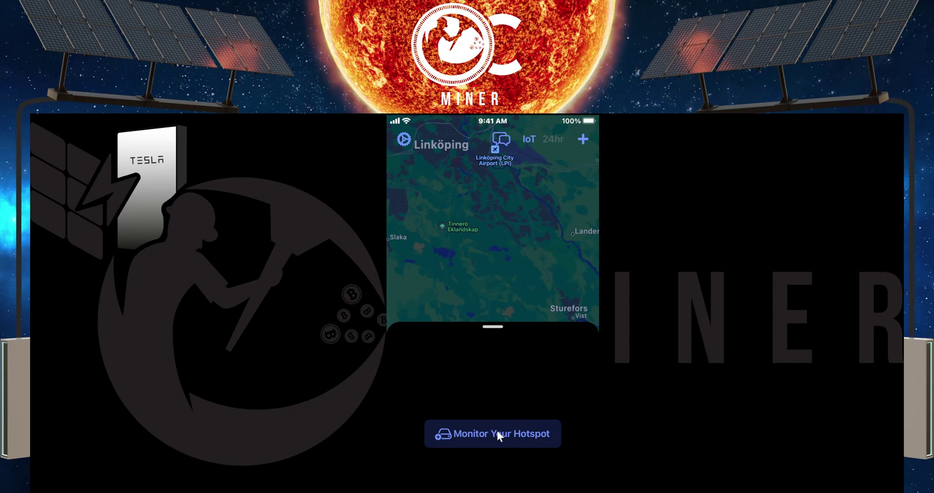
# Step: Search for the hotspot "Skinny Blue", add Skinny Blue Dachshund to the monitored list, and include the same owner's other hotspot
pyautogui.click(497, 431)
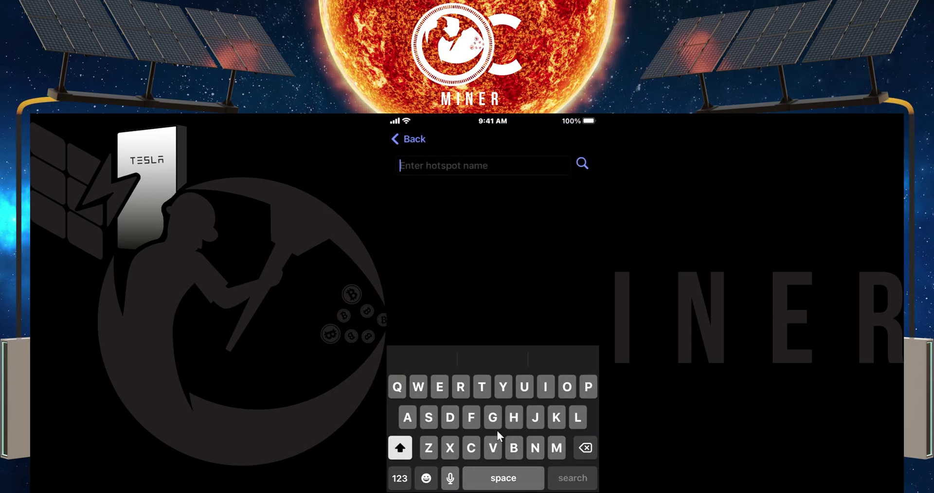
pyautogui.write('Skinnt')
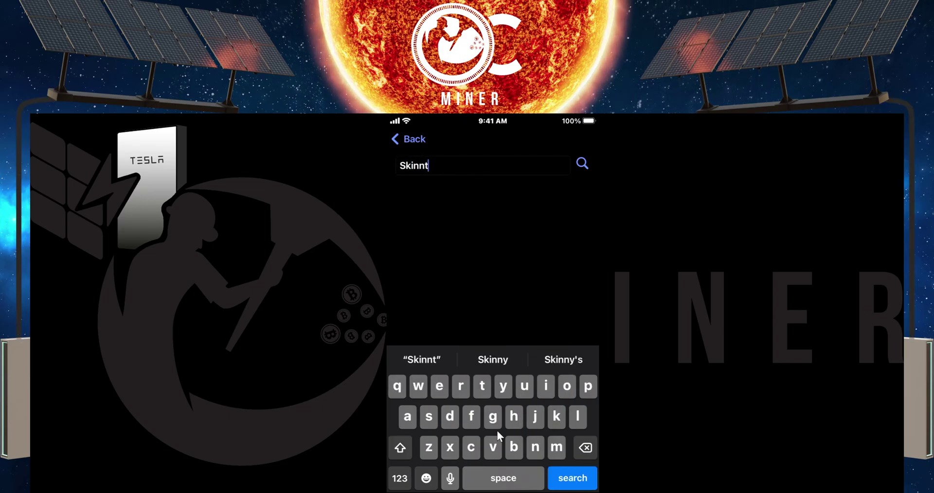
pyautogui.press('BackSpace')
pyautogui.write('y Bl')
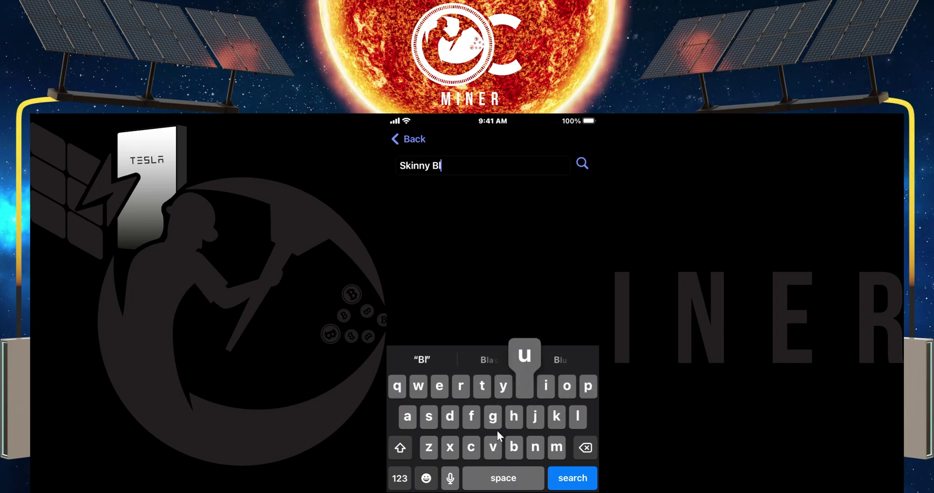
pyautogui.write('ue')
pyautogui.press('Return')
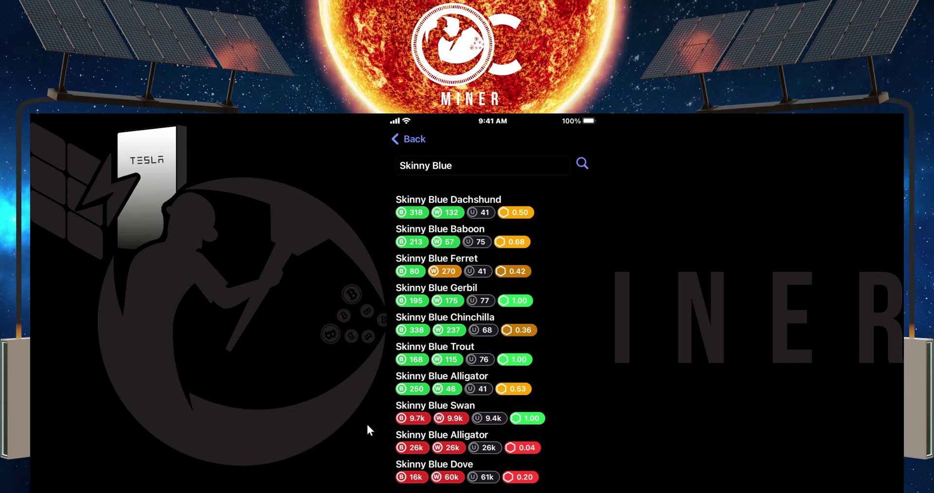
pyautogui.click(449, 205)
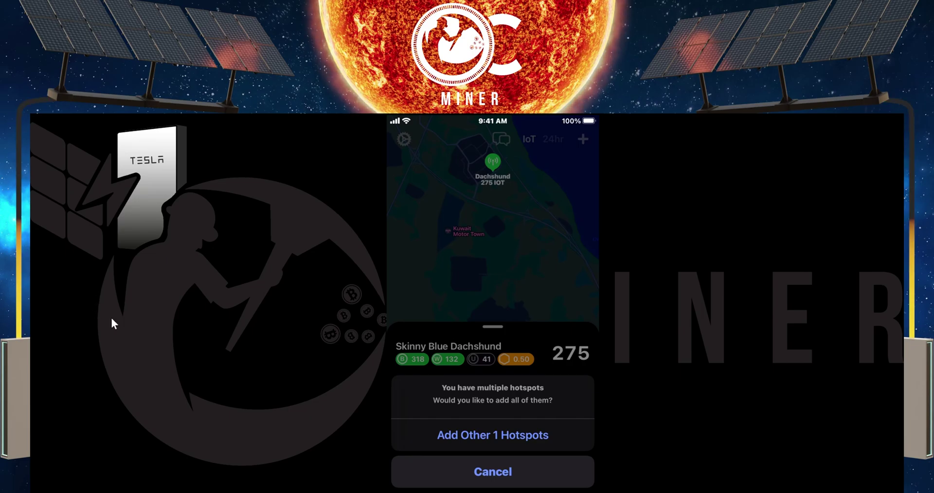
pyautogui.click(477, 436)
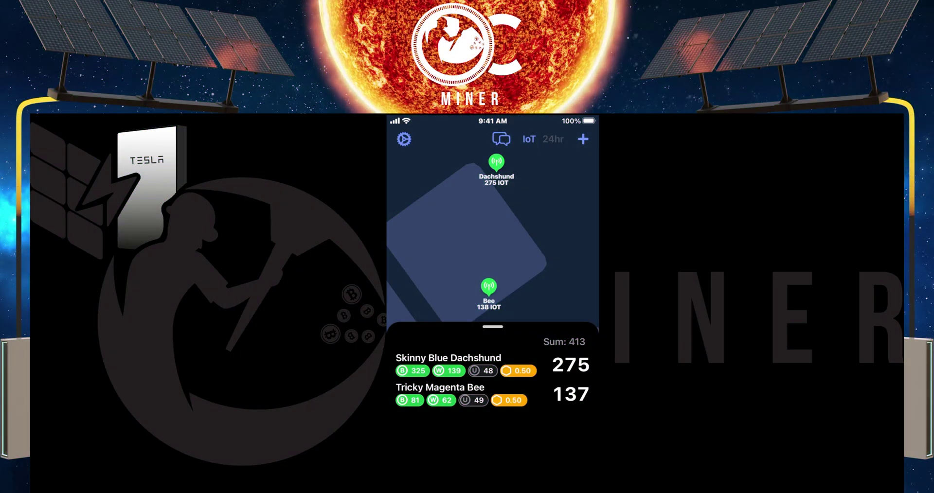
# Step: View the Remove Ads purchase details in the app settings and return to the settings list
pyautogui.click(409, 140)
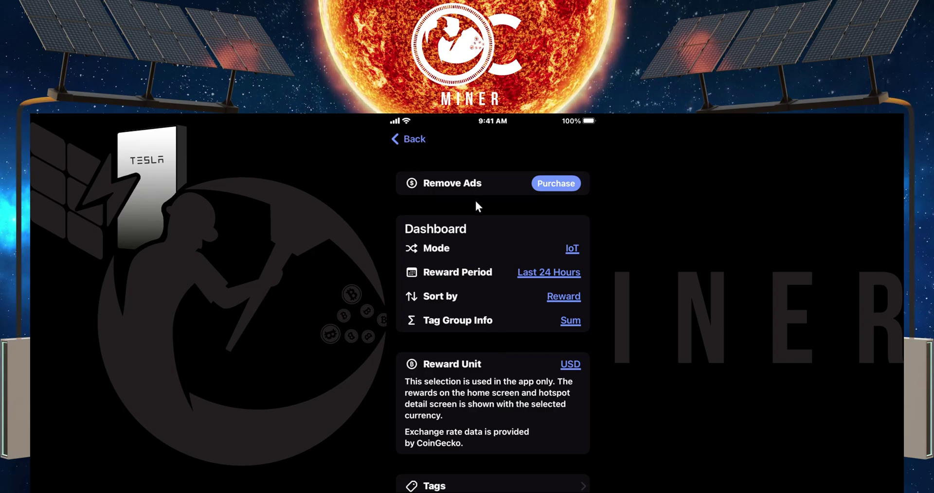
pyautogui.click(501, 186)
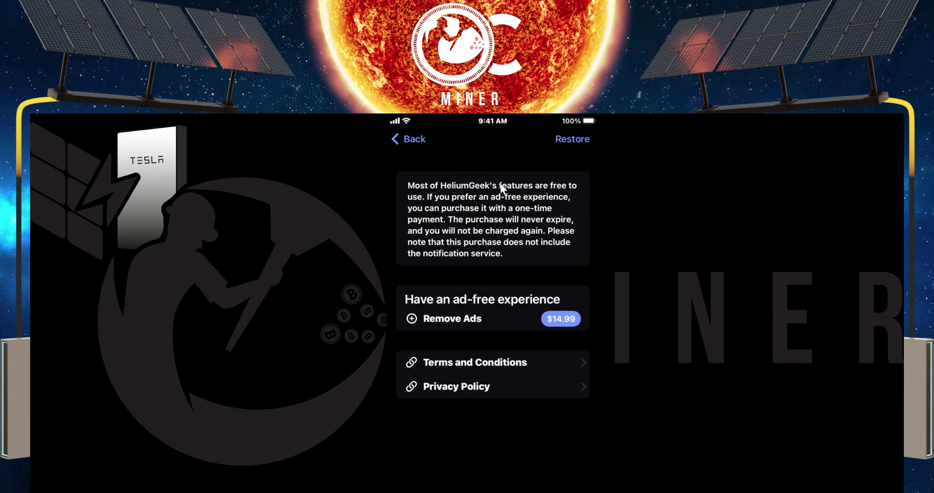
pyautogui.hscroll(-3, 500, 185)
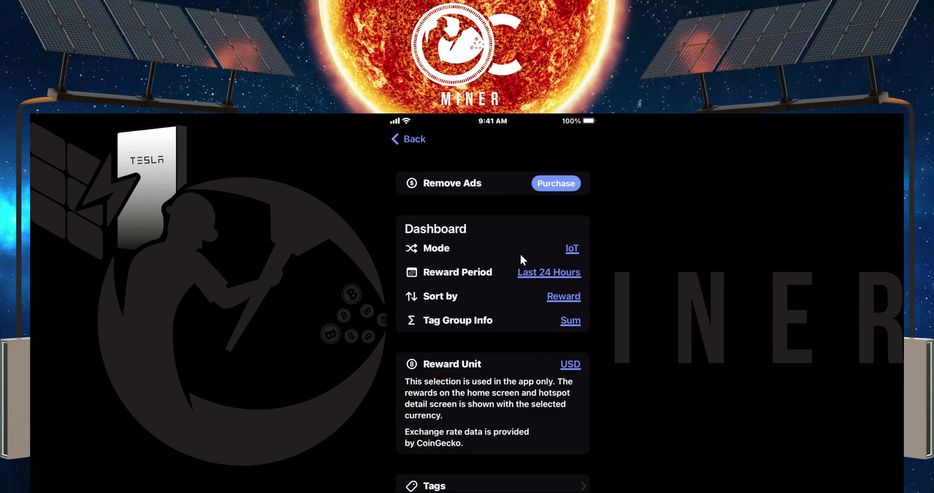
# Step: Check the available dashboard options for mode, reward period and sort order without changing them, and return to the hotspot map
pyautogui.click(510, 256)
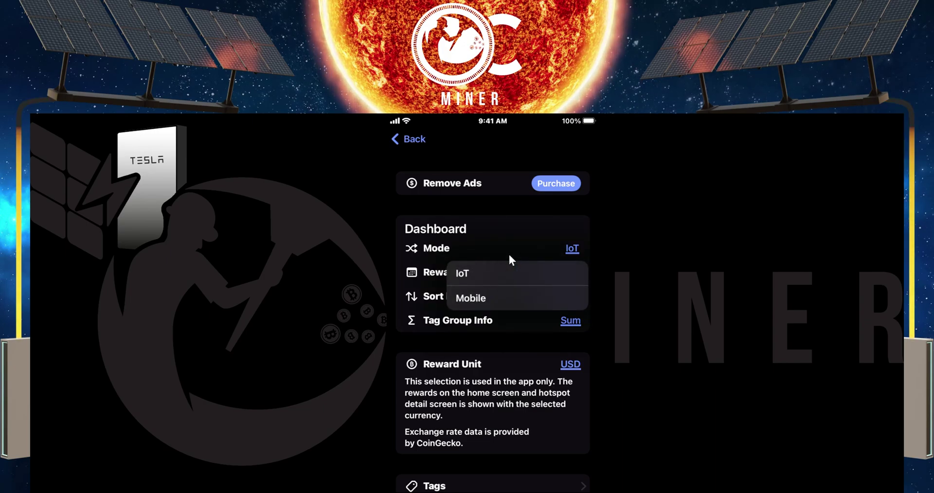
pyautogui.click(509, 255)
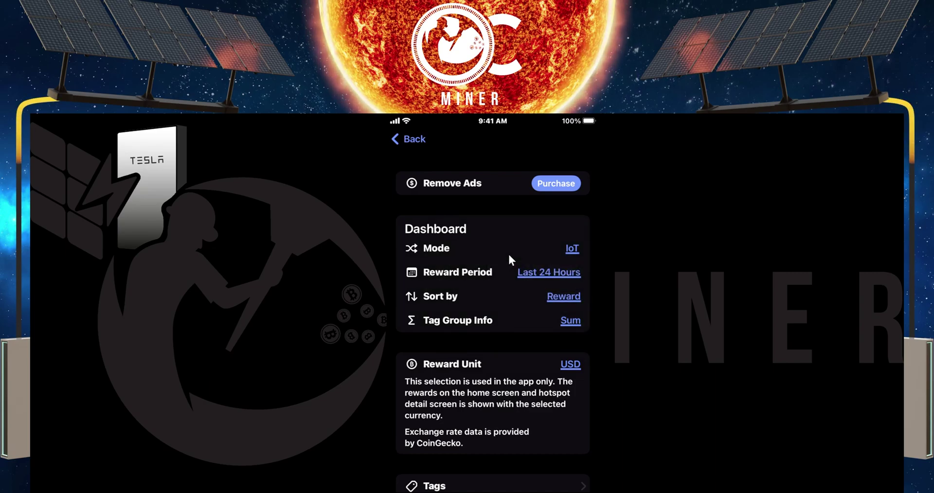
pyautogui.click(491, 273)
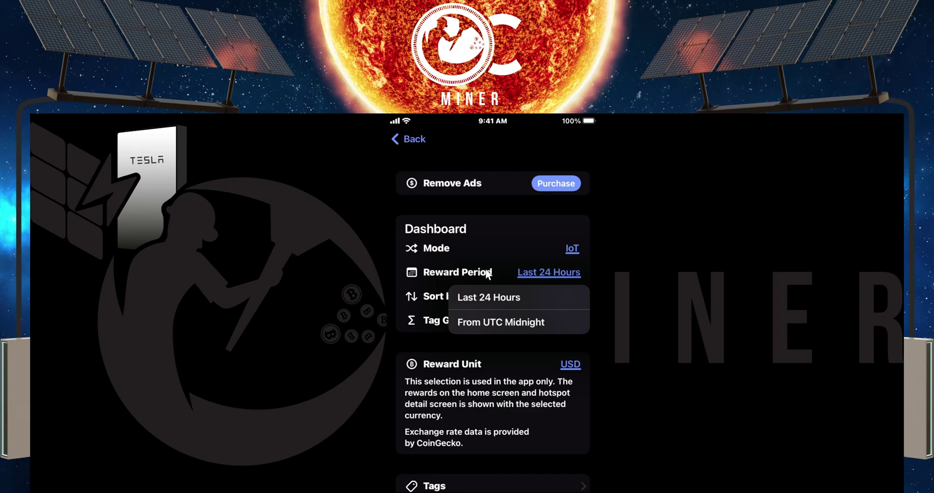
pyautogui.click(488, 274)
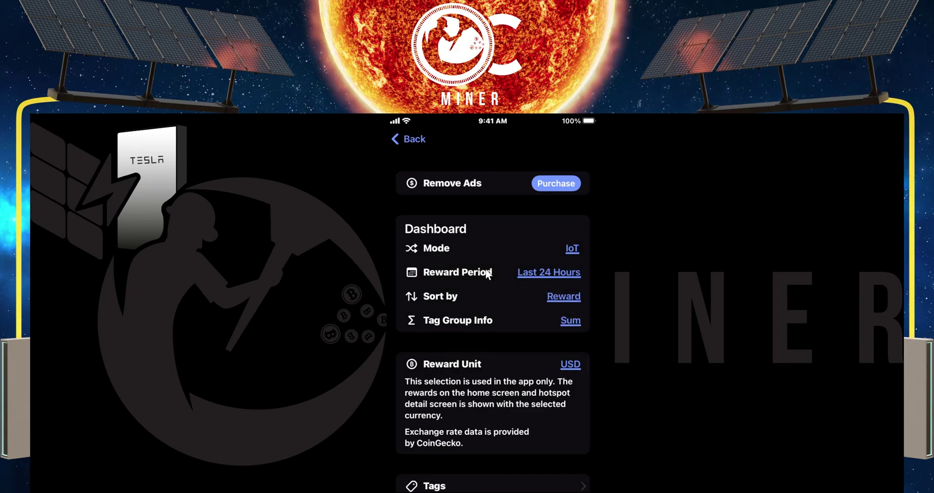
pyautogui.scroll(-1, 488, 274)
pyautogui.click(488, 275)
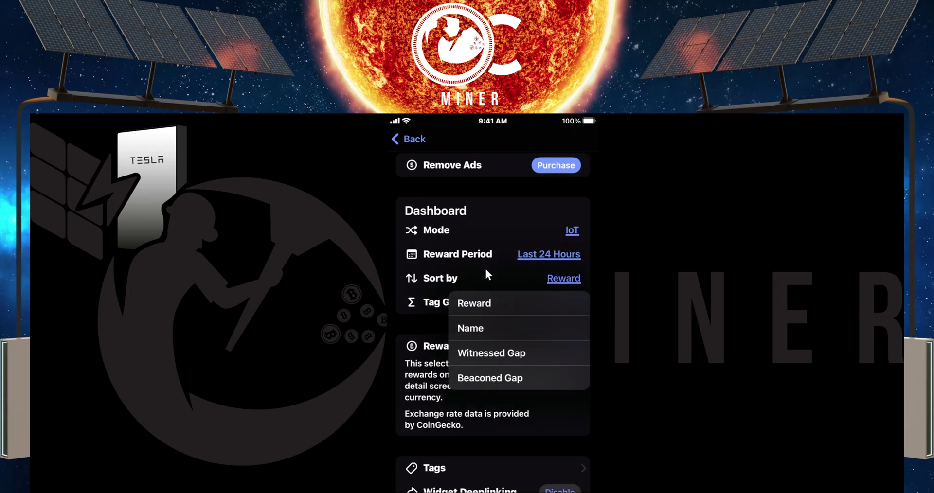
pyautogui.click(486, 270)
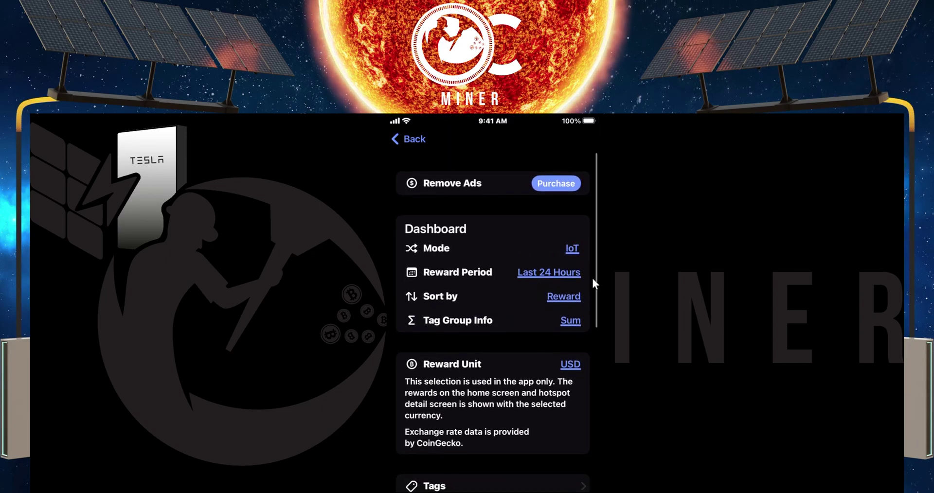
pyautogui.click(431, 144)
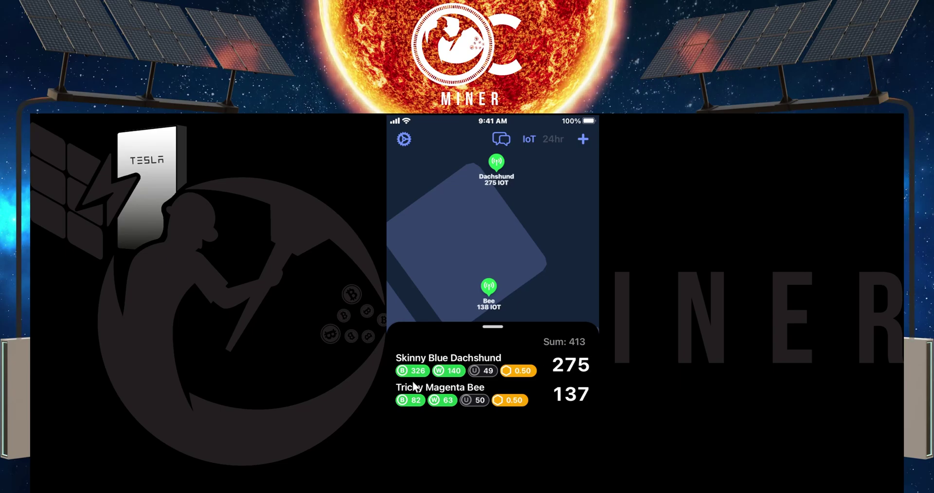
# Step: Open the details of the Skinny Blue Dachshund hotspot and review its activity and reward summary
pyautogui.click(452, 370)
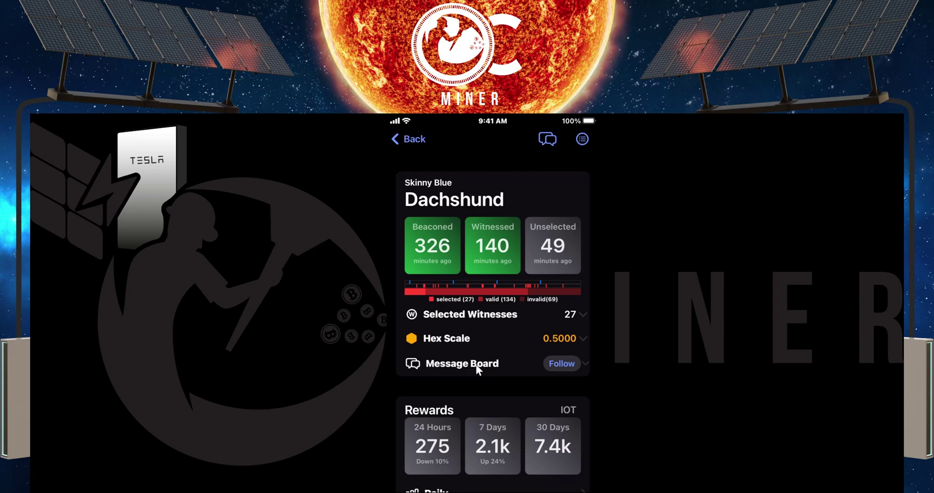
pyautogui.scroll(-3, 476, 363)
pyautogui.scroll(-2, 478, 358)
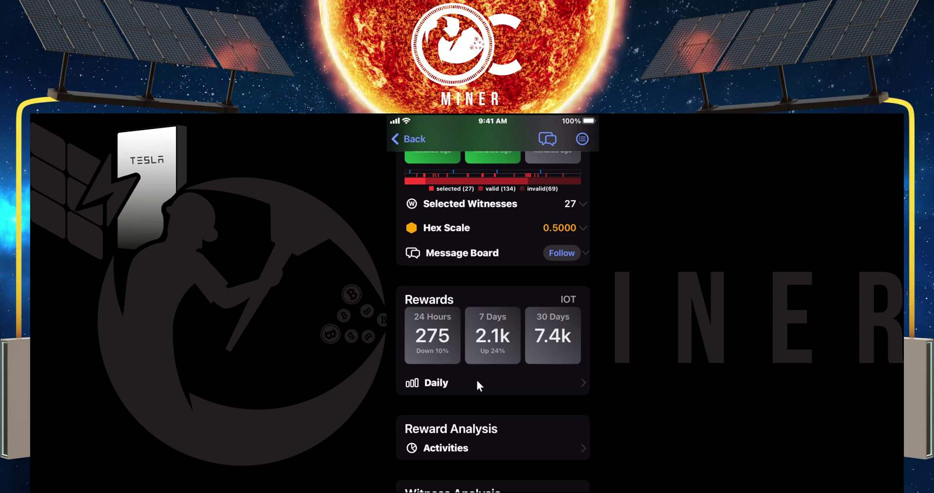
# Step: Examine the hotspot's daily reward history and the last 28 days chart, and return to its details
pyautogui.click(543, 381)
pyautogui.scroll(-3, 543, 381)
pyautogui.scroll(-10, 543, 384)
pyautogui.scroll(-5, 542, 383)
pyautogui.scroll(15, 542, 379)
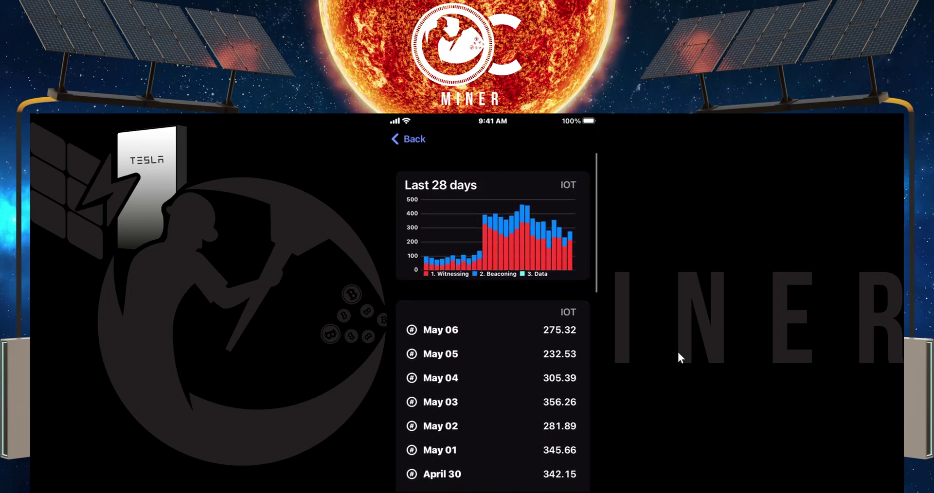
pyautogui.click(556, 250)
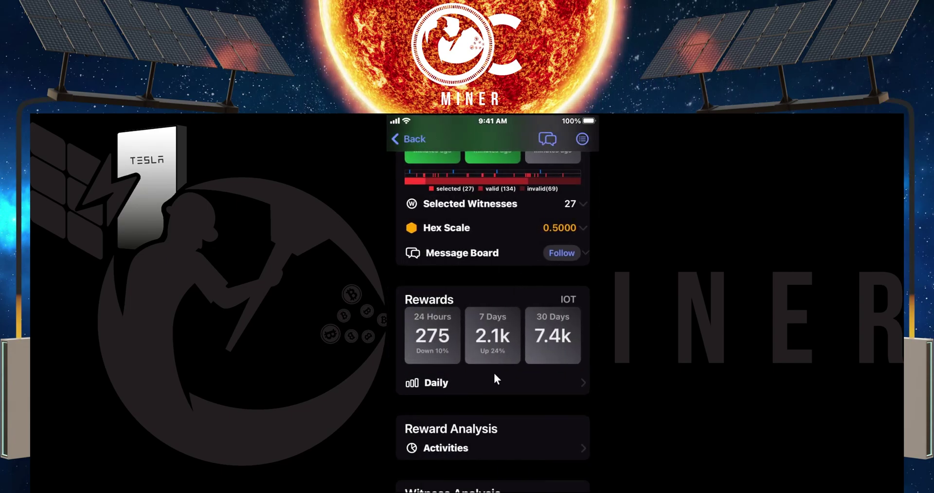
# Step: Examine the hotspot's reward activities, including the timeline and scaled reward unit distribution, and return to its details
pyautogui.scroll(-3, 494, 374)
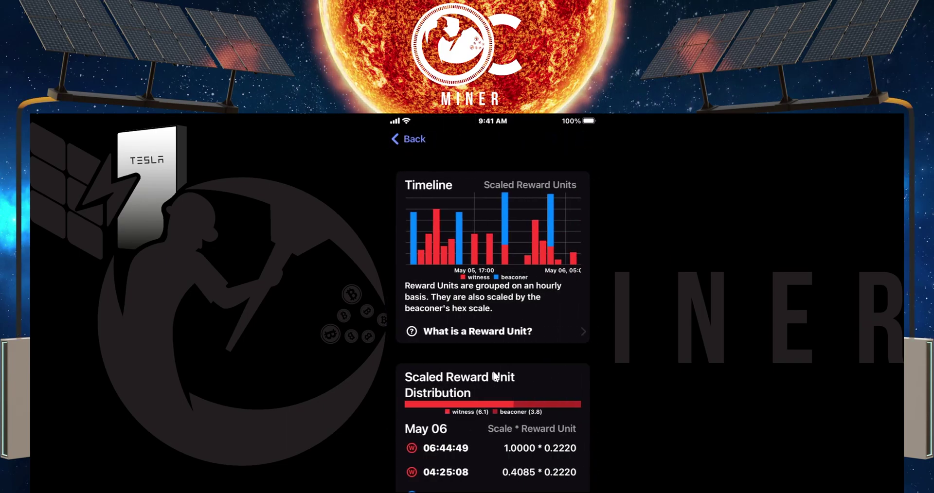
pyautogui.scroll(-4, 494, 378)
pyautogui.scroll(3, 492, 367)
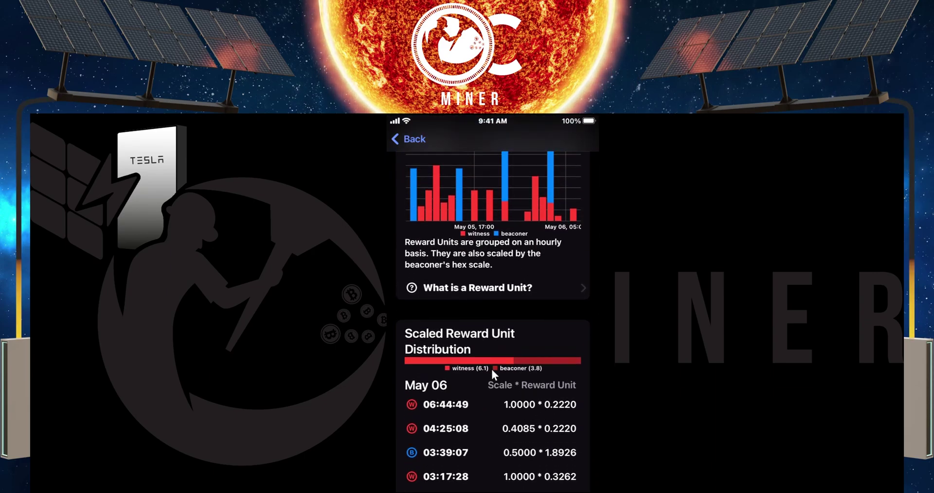
pyautogui.scroll(2, 492, 367)
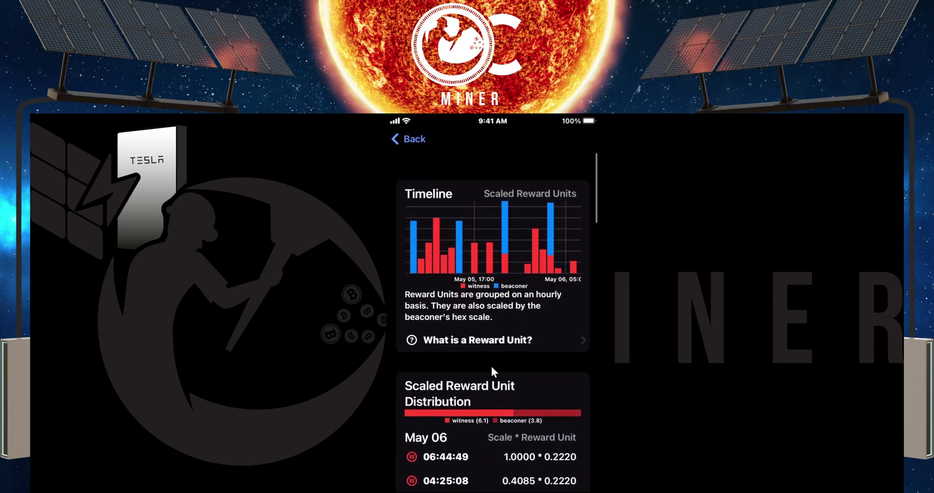
pyautogui.click(422, 139)
# Step: Check the hotspot's neighbors list and read its monitoring alert and reward notification options
pyautogui.scroll(-3, 423, 139)
pyautogui.scroll(-2, 423, 138)
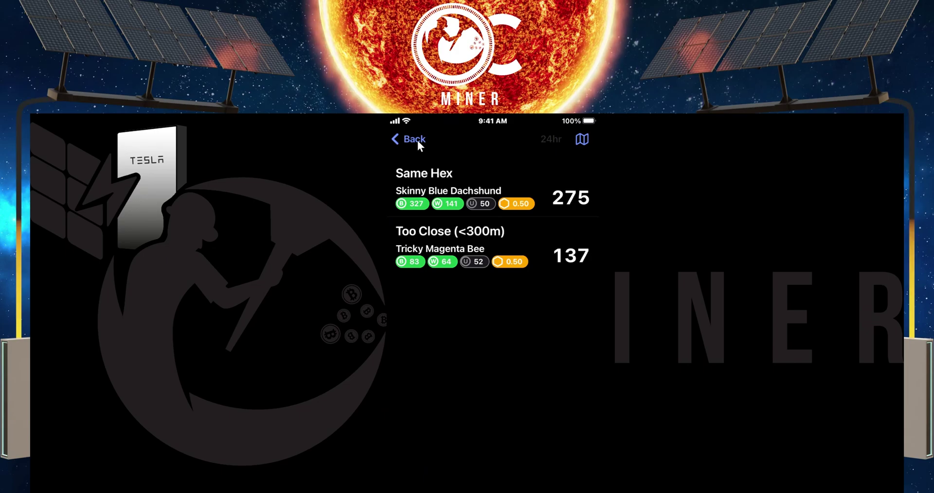
pyautogui.click(415, 139)
pyautogui.scroll(-3, 418, 141)
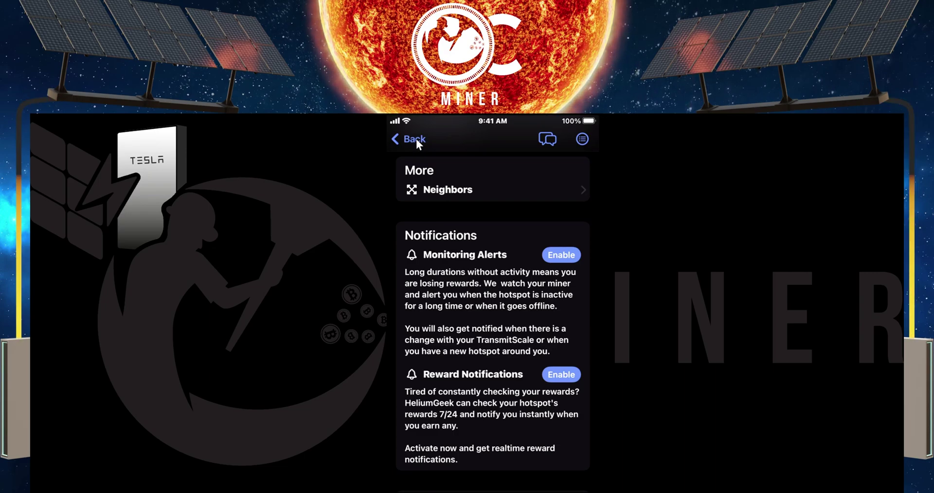
pyautogui.scroll(-1, 417, 144)
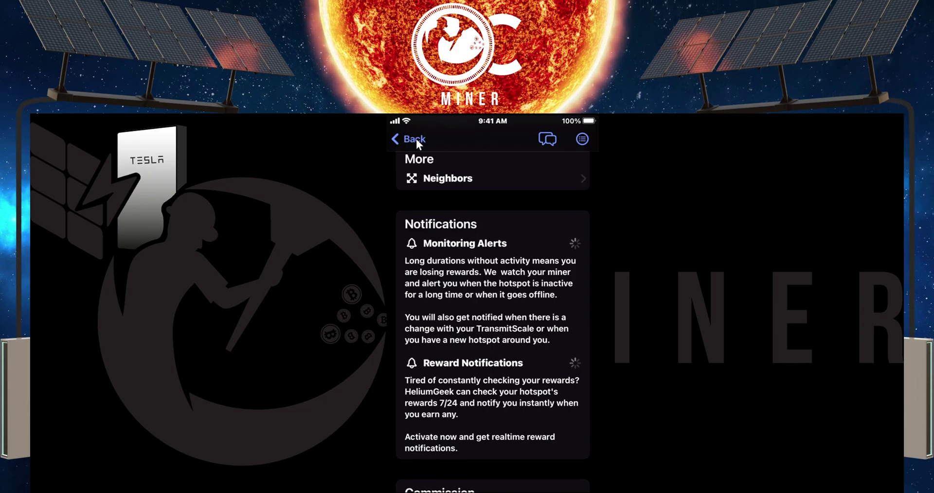
# Step: Examine the subscription benefits and the monthly alert plans for 1 to 50 hotspots, and return to the hotspot's details
pyautogui.scroll(-3, 417, 144)
pyautogui.scroll(2, 417, 144)
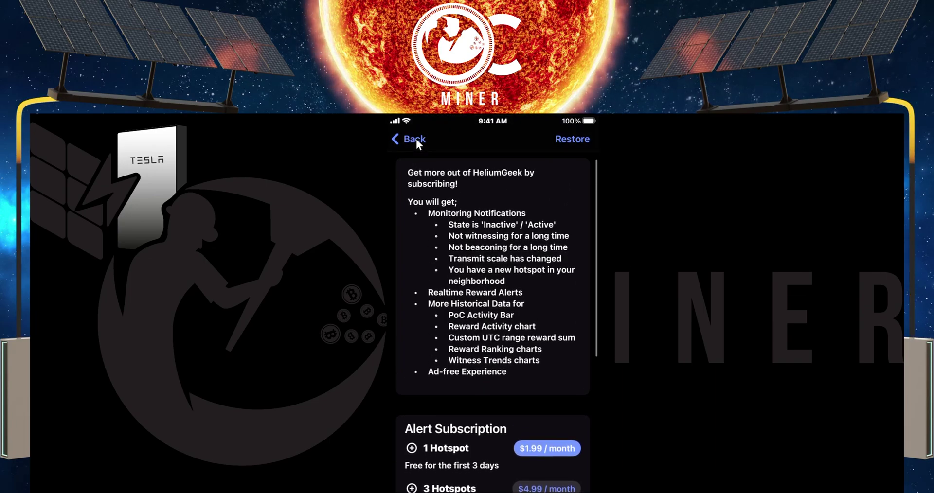
pyautogui.scroll(-1, 417, 144)
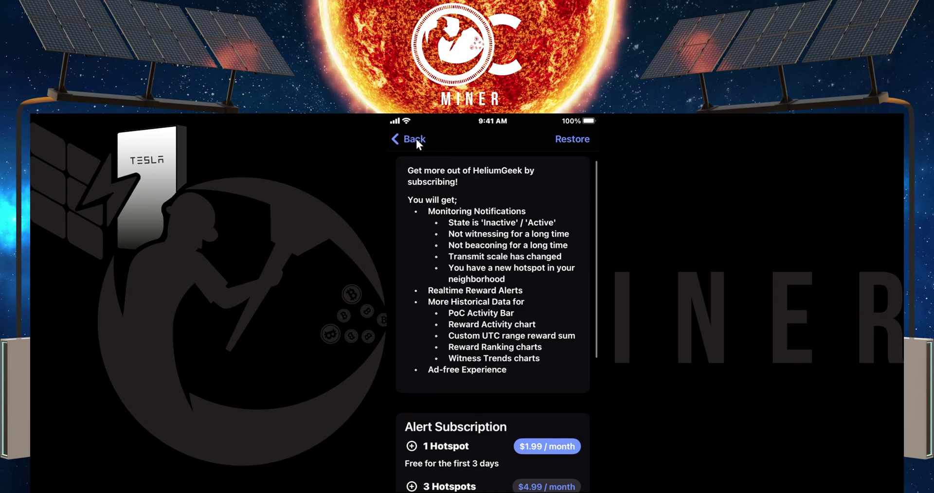
pyautogui.scroll(-6, 417, 144)
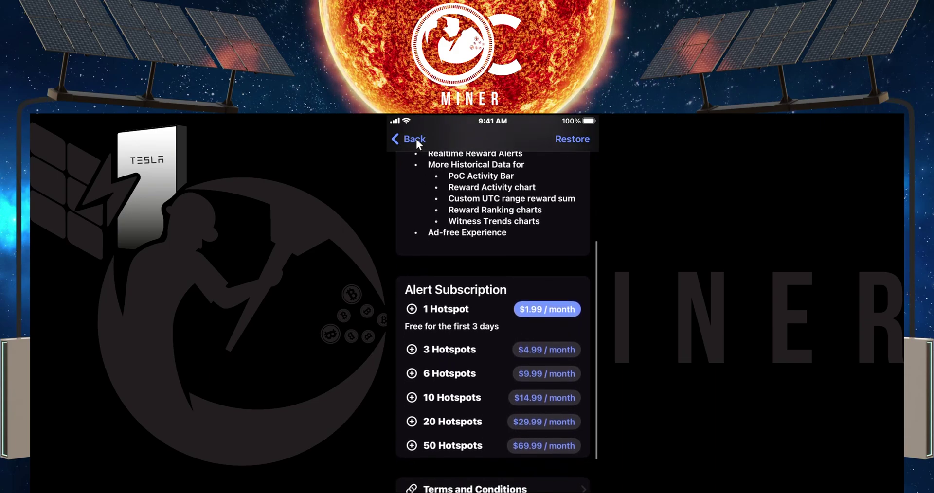
pyautogui.scroll(1, 417, 144)
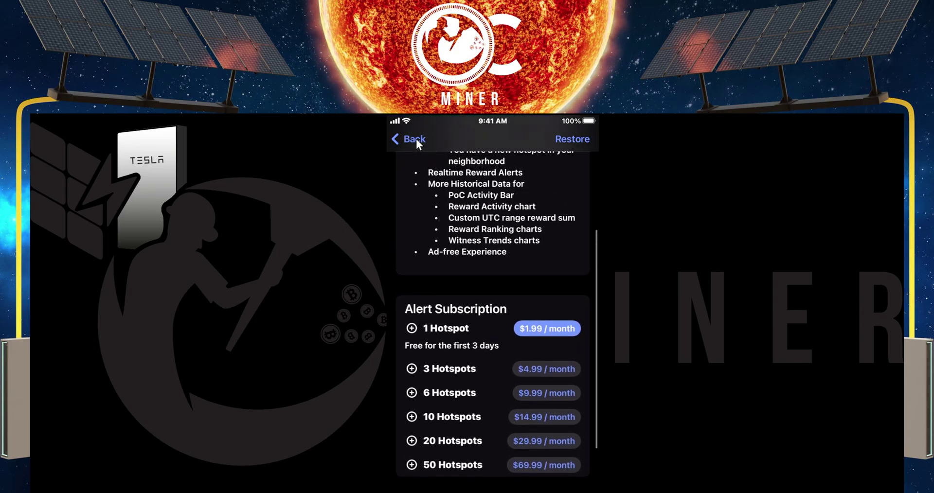
pyautogui.scroll(2, 417, 144)
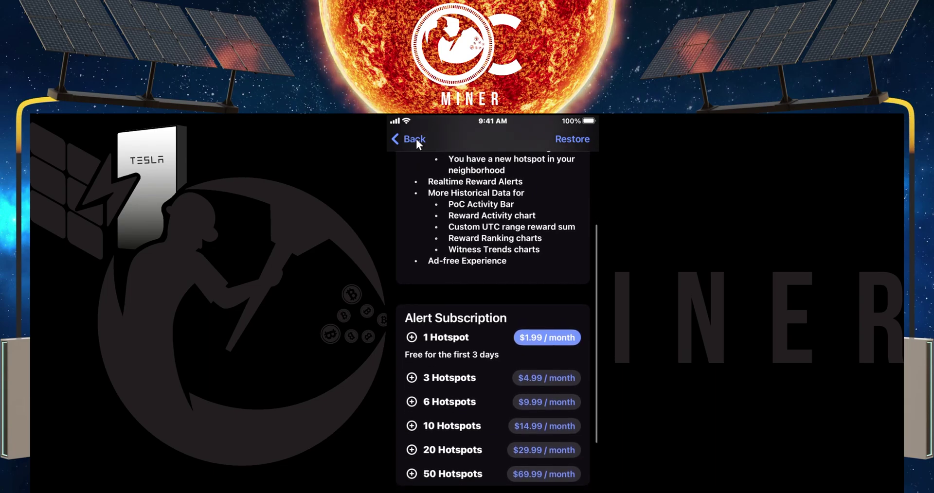
pyautogui.scroll(1, 417, 144)
pyautogui.scroll(1, 417, 144)
pyautogui.scroll(-3, 417, 144)
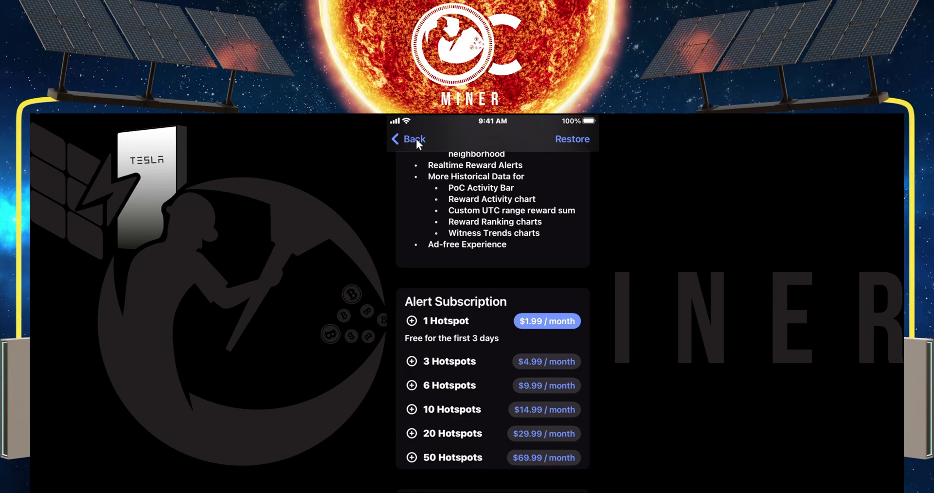
pyautogui.scroll(3, 417, 142)
pyautogui.scroll(-1, 417, 143)
pyautogui.scroll(3, 417, 143)
pyautogui.click(414, 139)
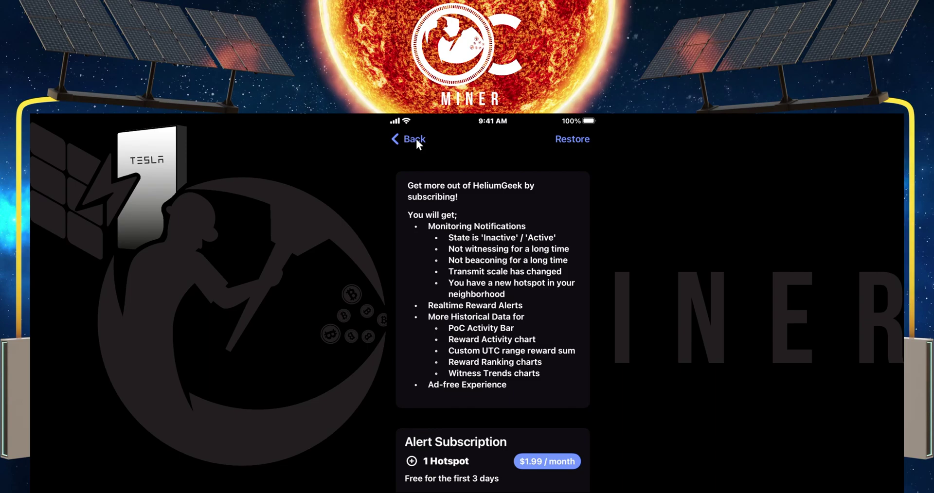
pyautogui.click(416, 138)
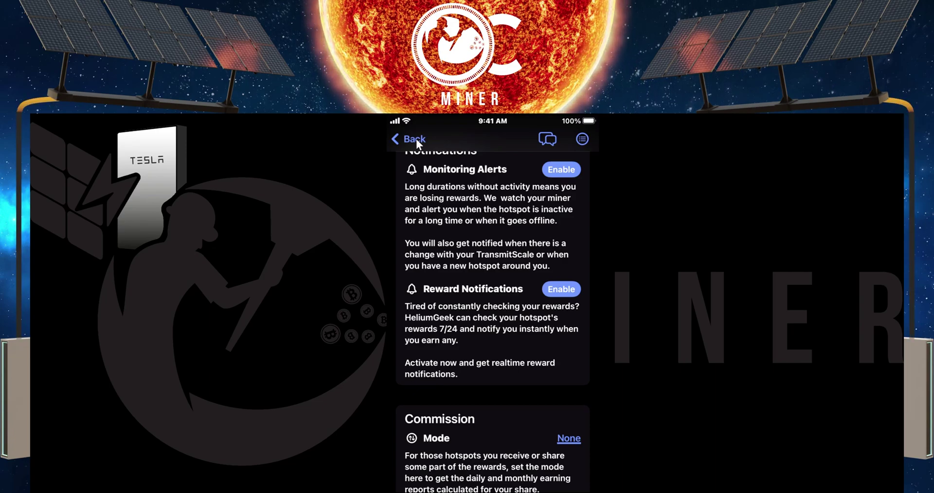
# Step: Examine the hotspot's daily rewards and the last 28 days chart split between Your Share and Rest
pyautogui.scroll(-3, 416, 138)
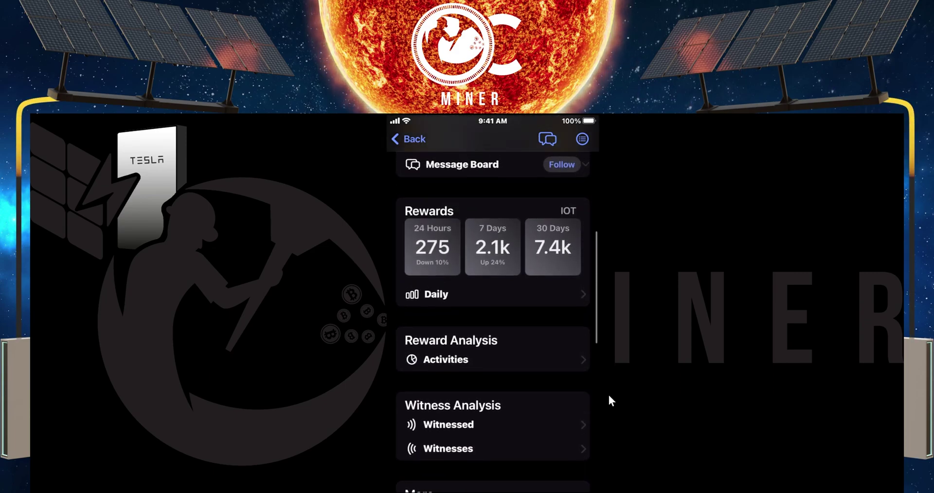
pyautogui.click(460, 296)
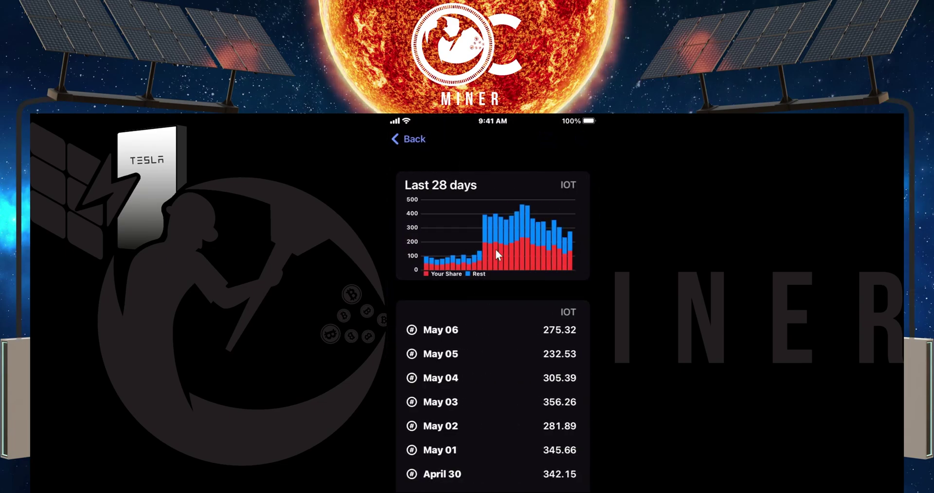
pyautogui.click(529, 245)
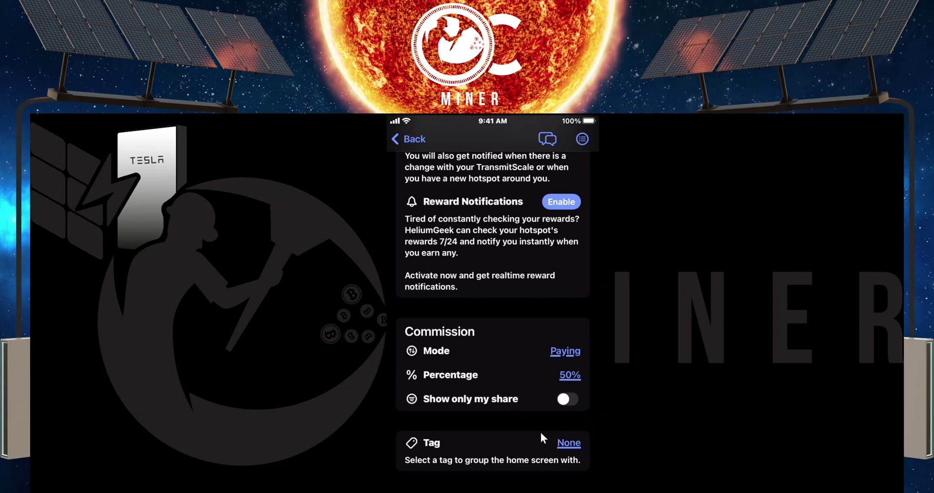
# Step: Tag the Skinny Blue Dachshund hotspot as My Hotspots and return to the home screen
pyautogui.click(568, 427)
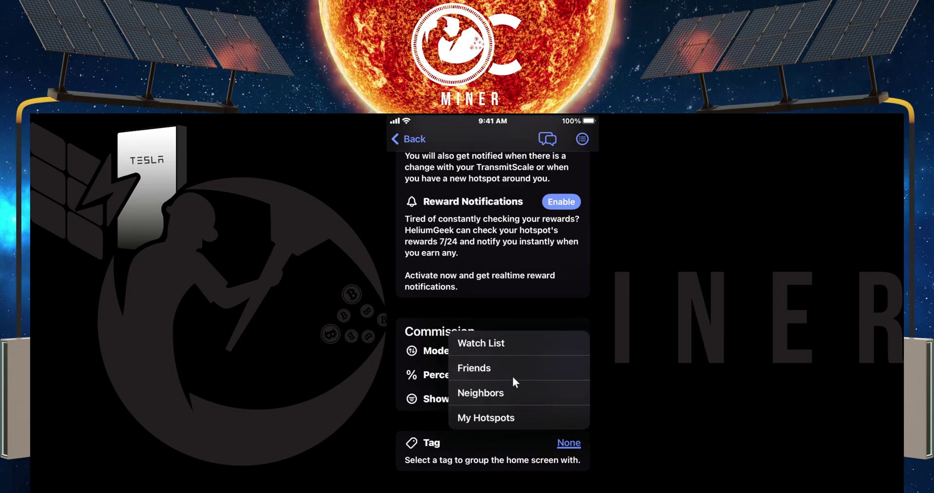
pyautogui.click(509, 406)
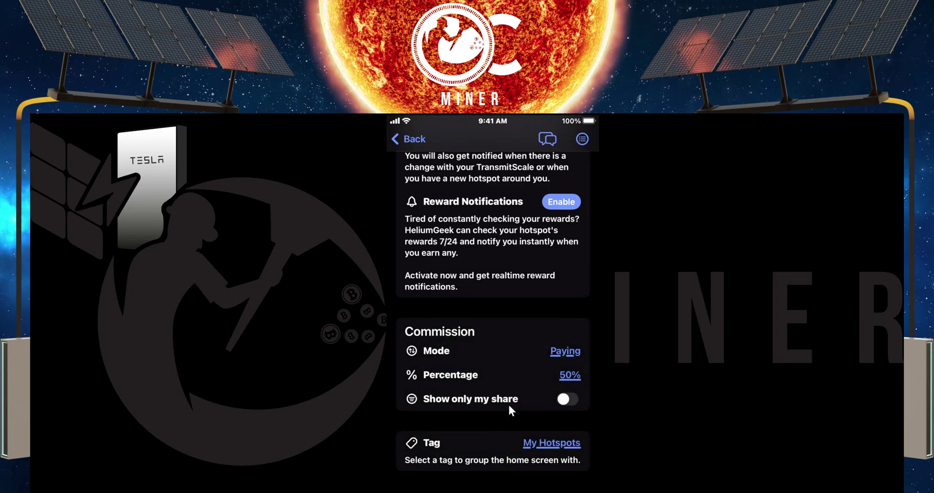
pyautogui.click(425, 134)
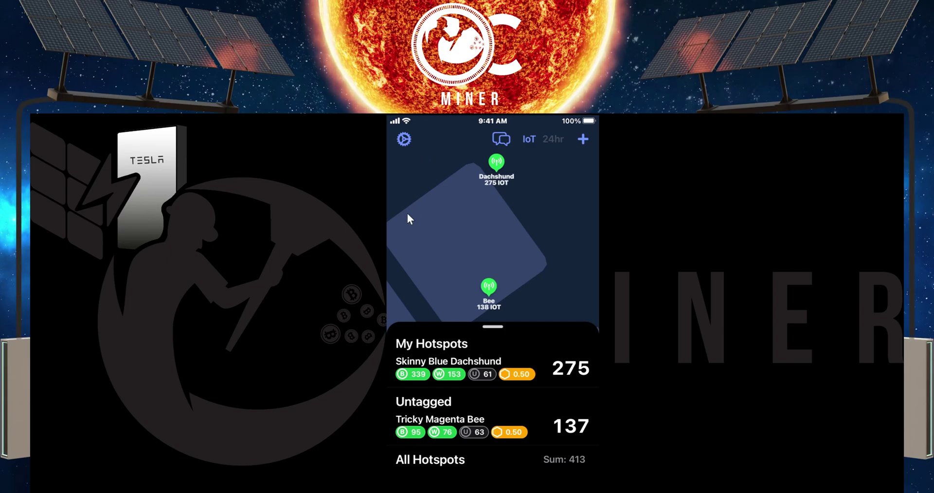
# Step: Open the details of the Tricky Magenta Bee hotspot and bring up its tag choices
pyautogui.click(441, 421)
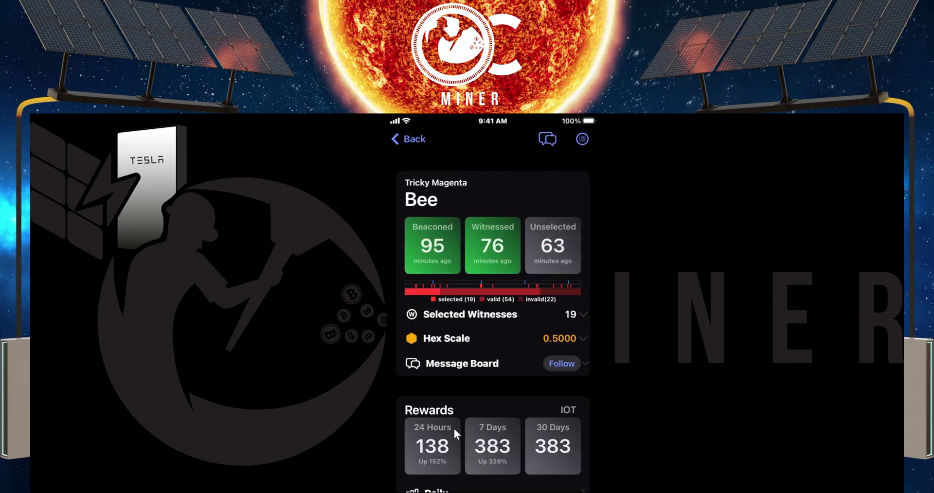
pyautogui.scroll(-15, 454, 428)
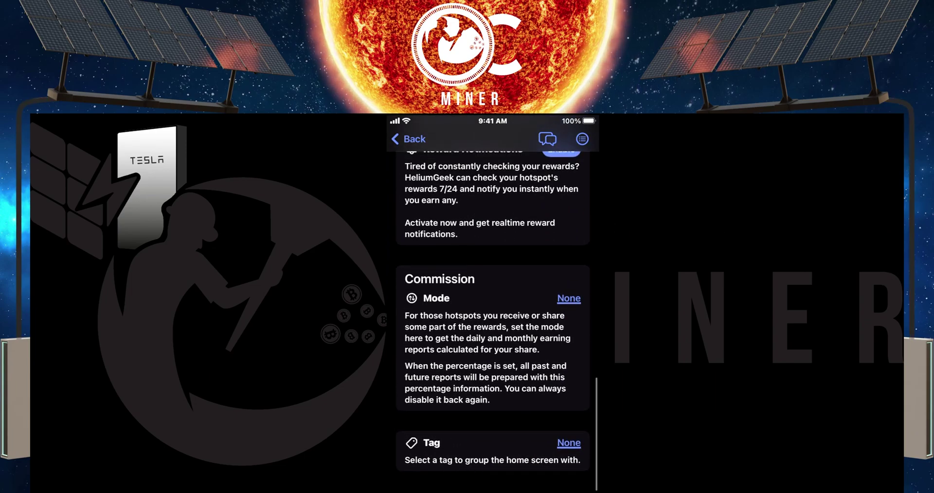
pyautogui.click(569, 444)
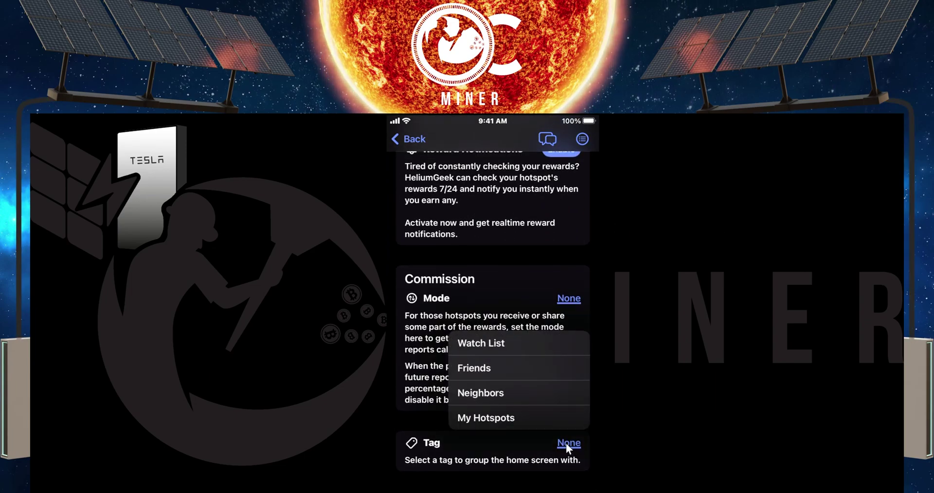